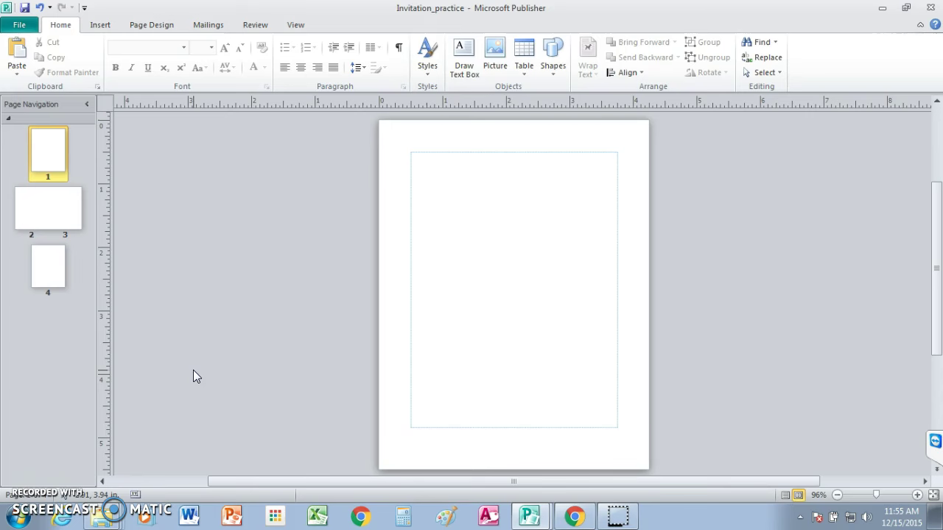
Draw a rectangle about 3.23 by 4.3 inches on page 1, filling the area inside the margin guides
click(191, 287)
click(100, 26)
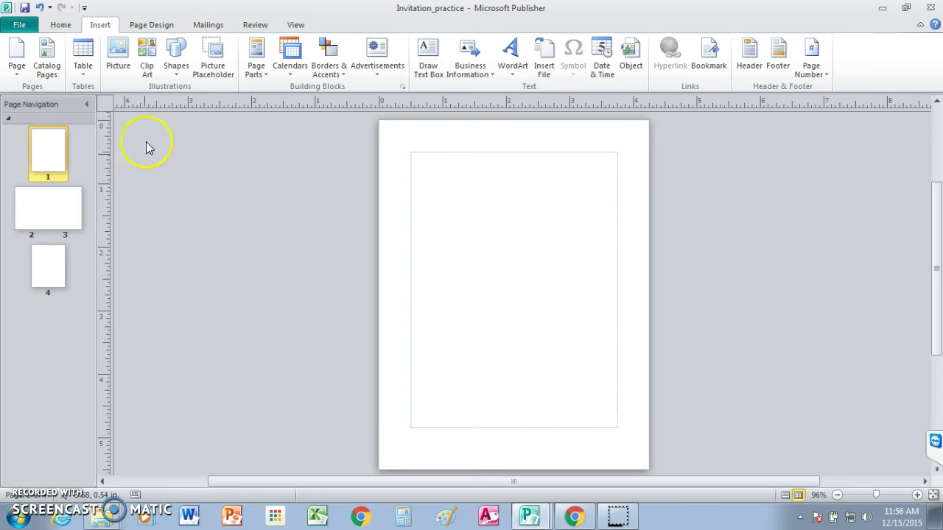
click(183, 63)
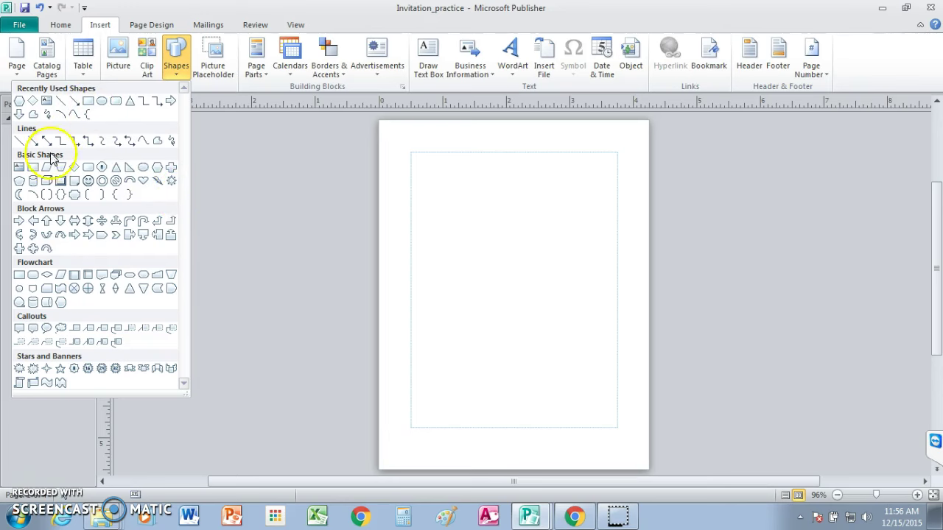
click(34, 168)
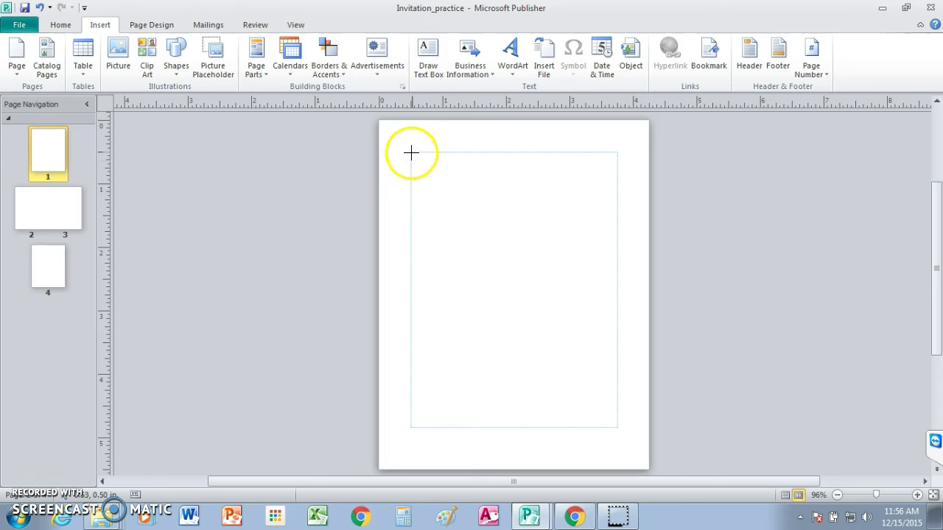
mouse_move(410, 151)
mouse_down()
mouse_move(448, 385)
mouse_move(466, 429)
mouse_move(617, 435)
mouse_up()
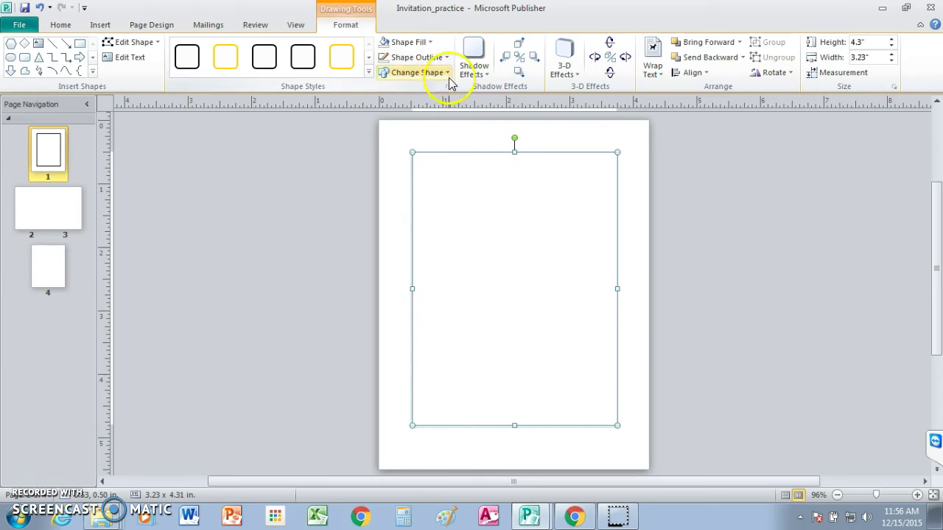
Fill the rectangle with standard yellow and set its outline weight to 3 pt
click(431, 42)
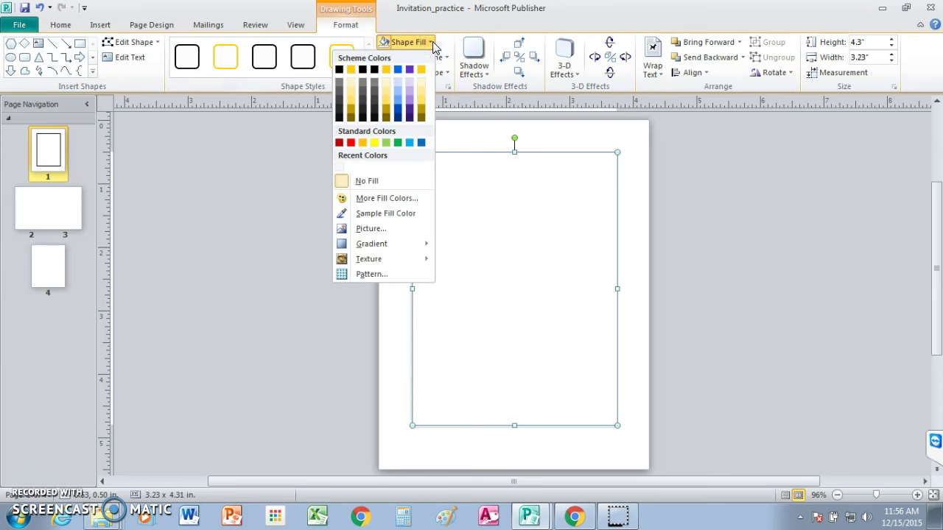
click(374, 143)
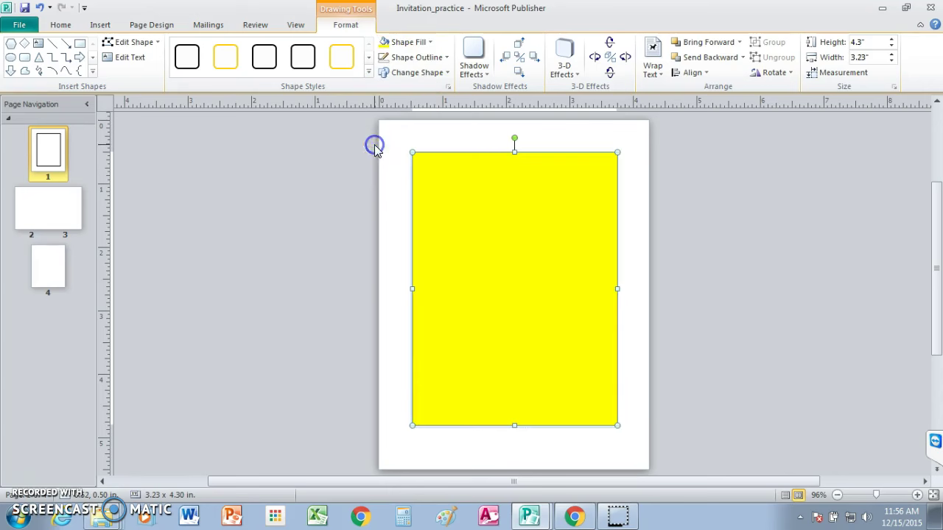
click(447, 57)
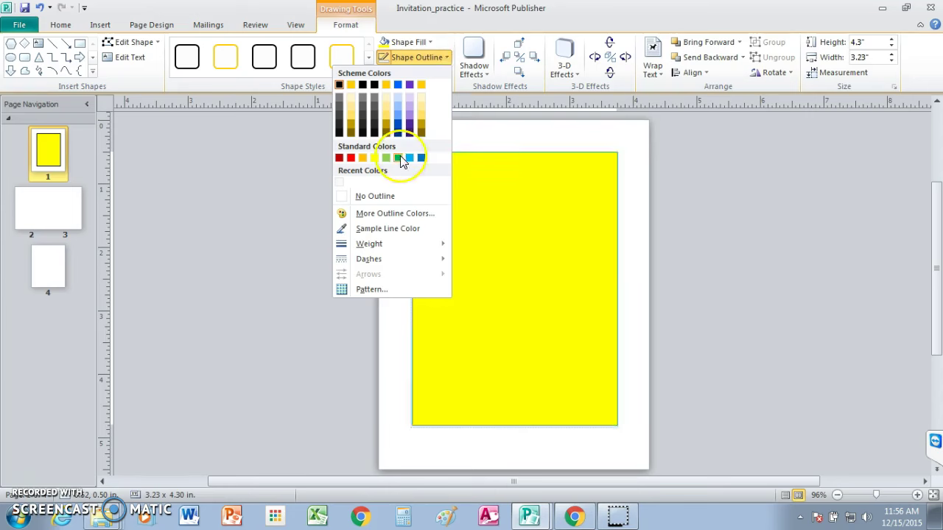
mouse_move(387, 249)
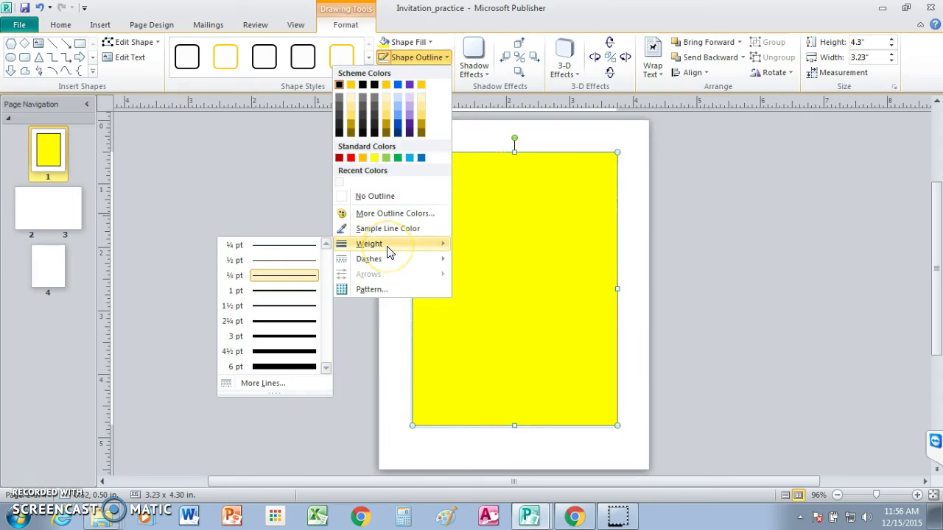
click(368, 247)
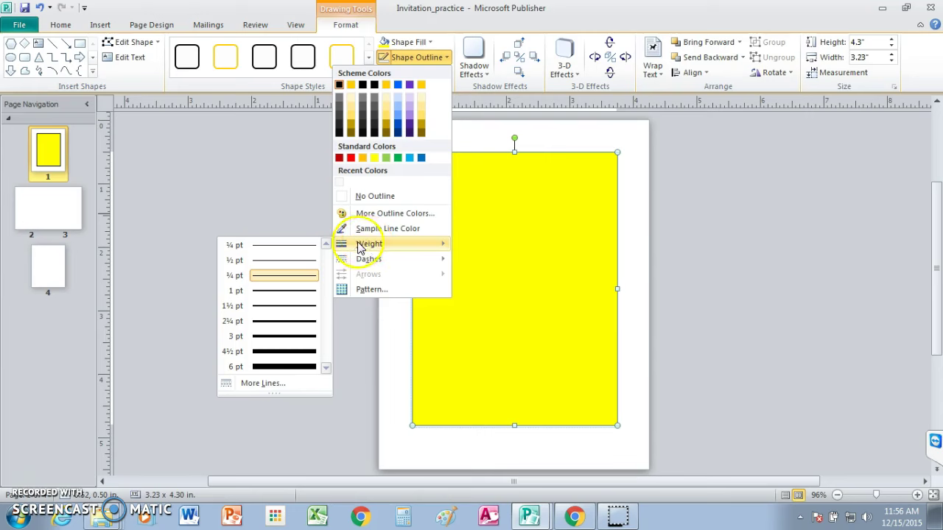
click(296, 337)
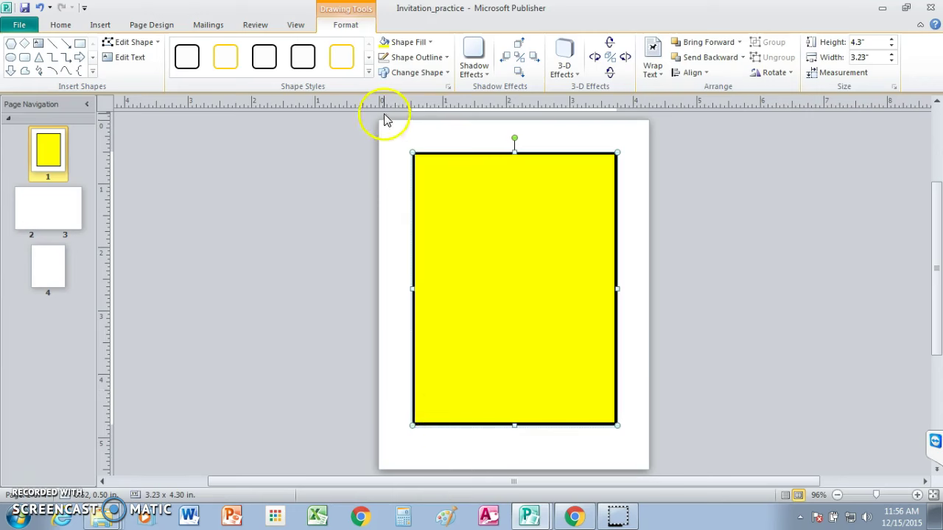
Draw a text box about 2.68 by 1.26 inches inside the upper part of the yellow rectangle
click(101, 31)
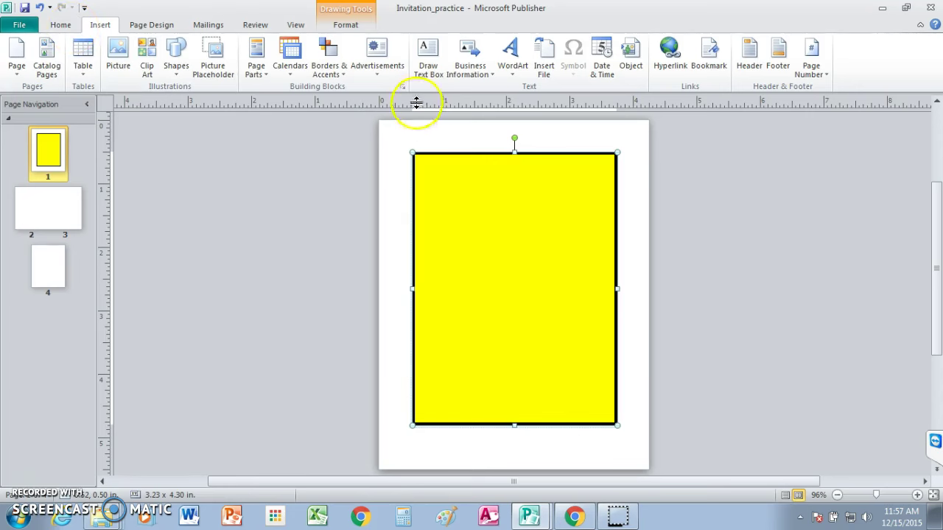
click(426, 68)
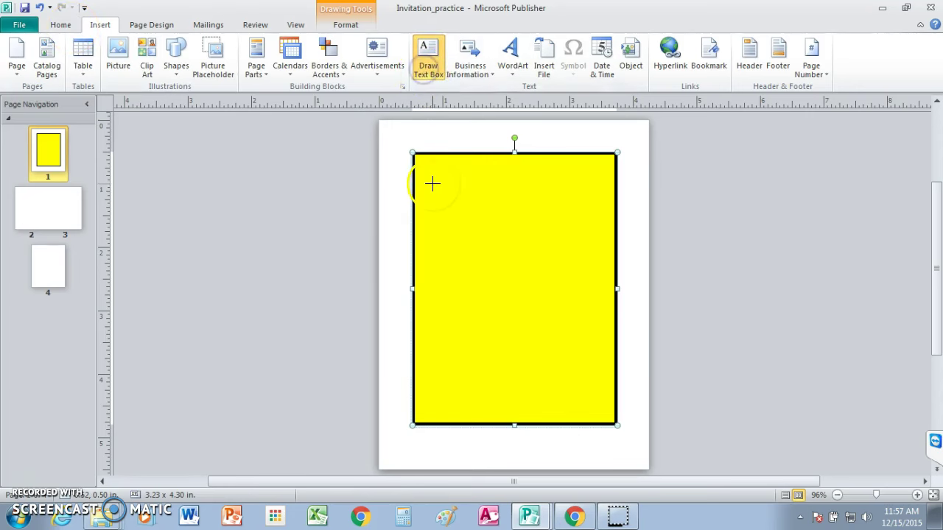
mouse_move(429, 167)
mouse_down()
mouse_move(431, 216)
mouse_move(501, 243)
mouse_move(600, 248)
mouse_up()
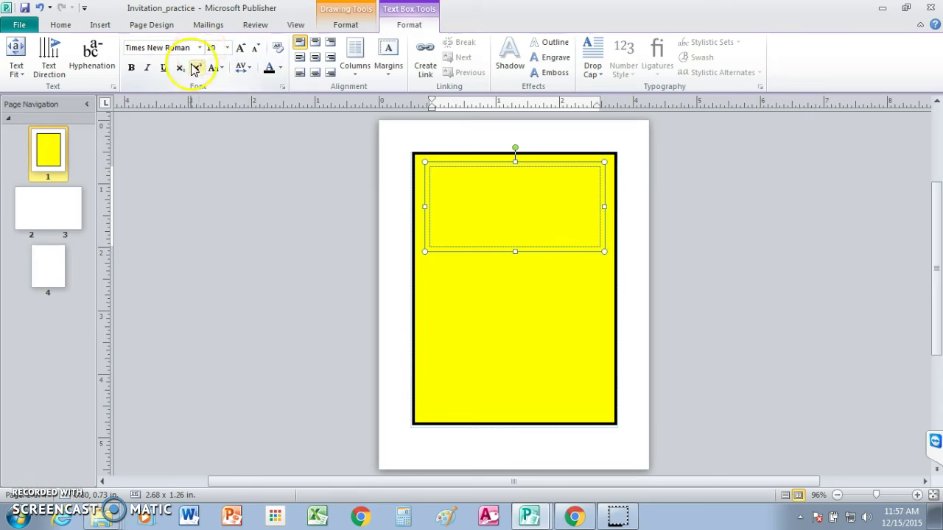
Format the empty text box for centered, bold text in Lucida Calligraphy at size 18
click(61, 30)
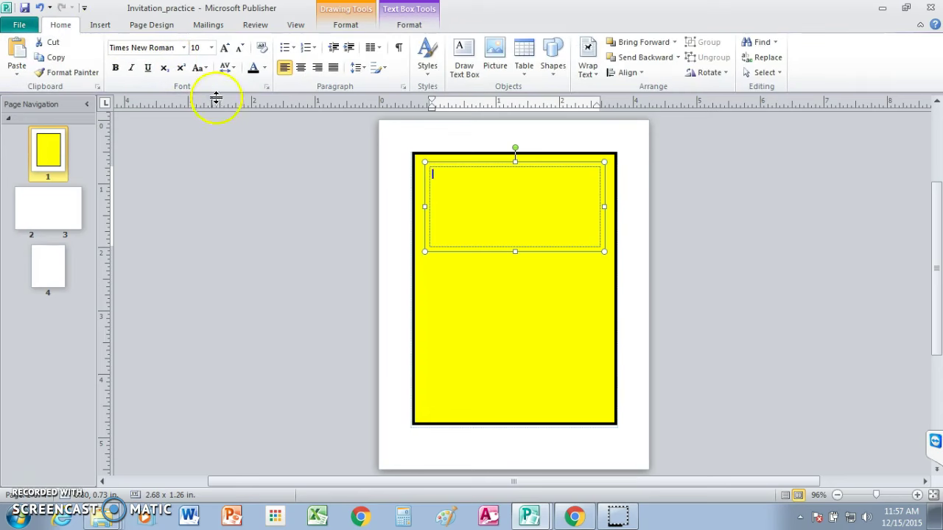
click(300, 68)
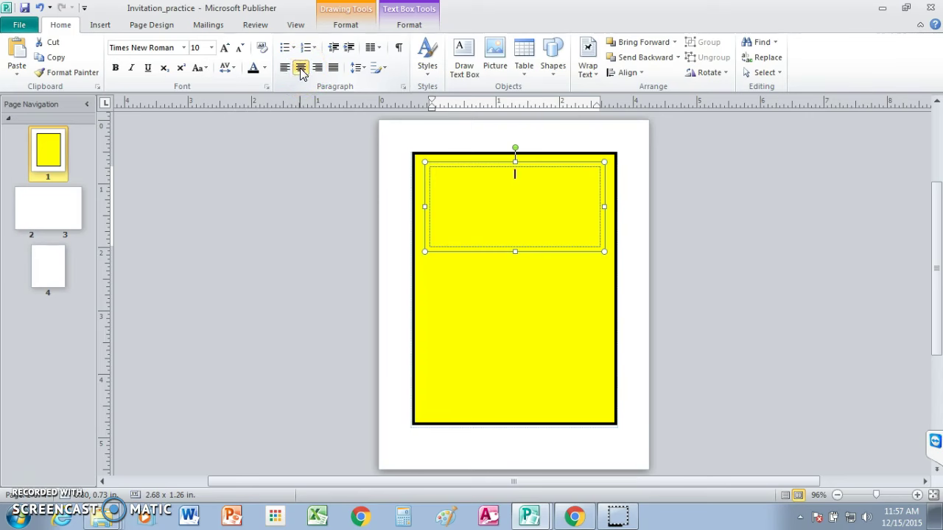
click(183, 47)
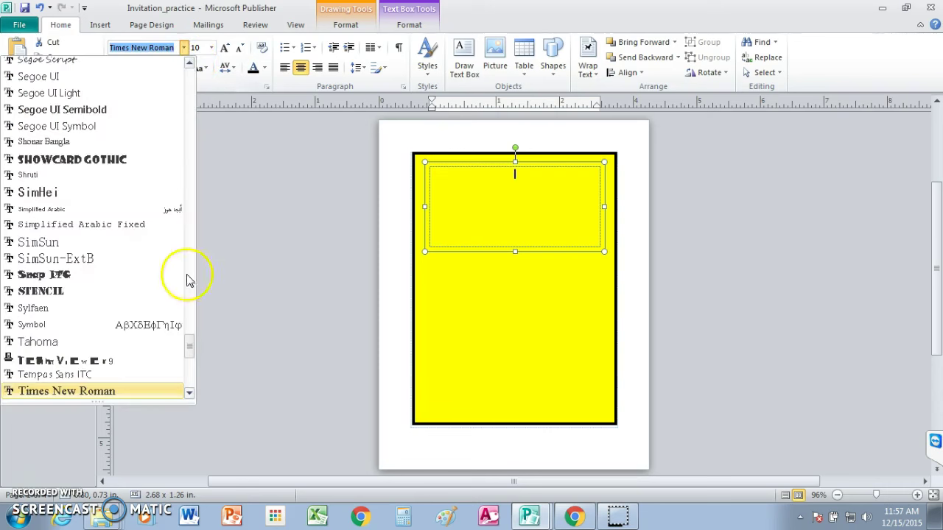
drag(189, 346, 194, 242)
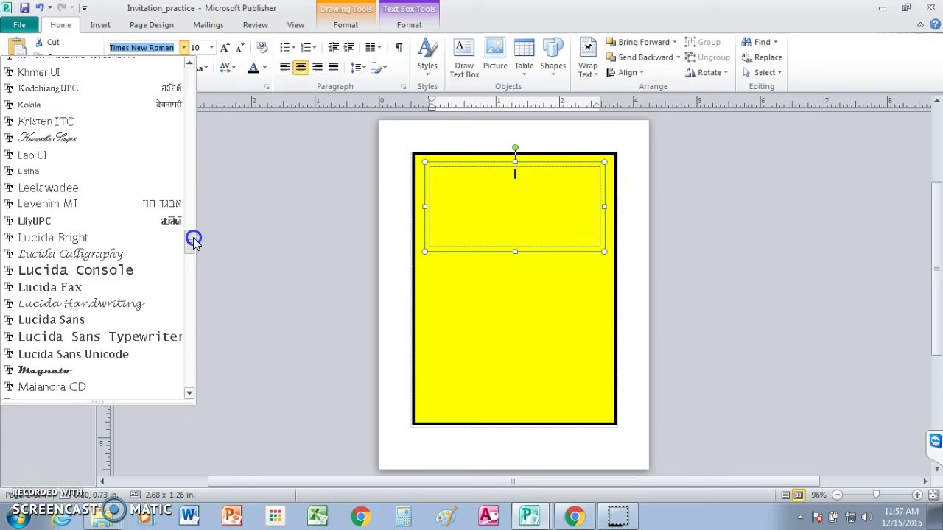
click(116, 254)
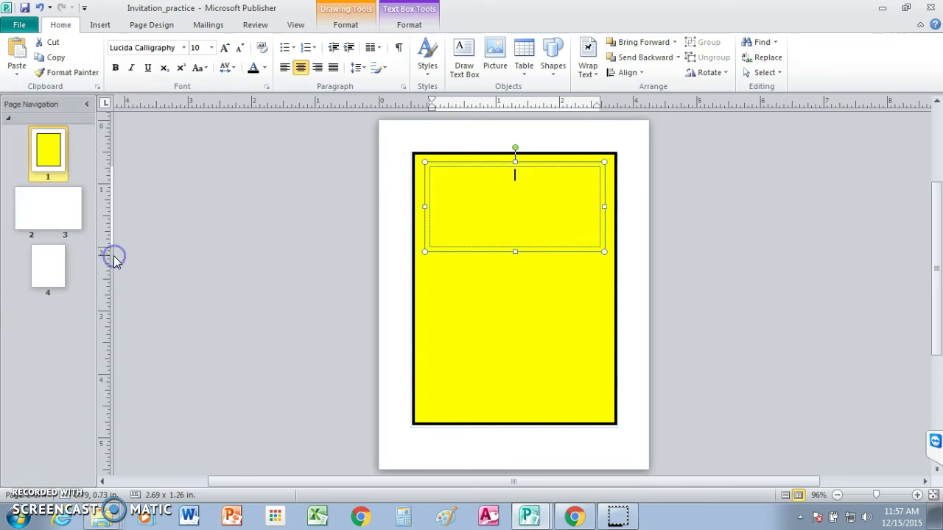
click(211, 48)
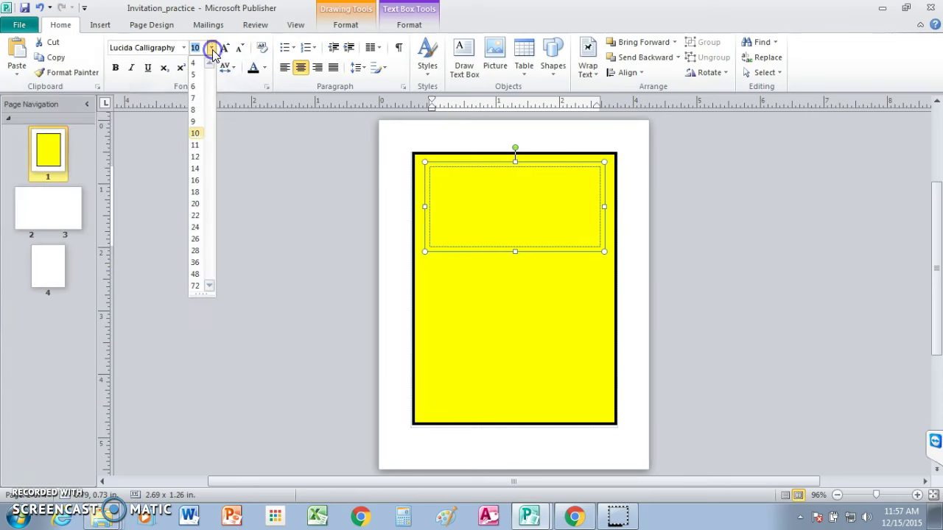
click(198, 194)
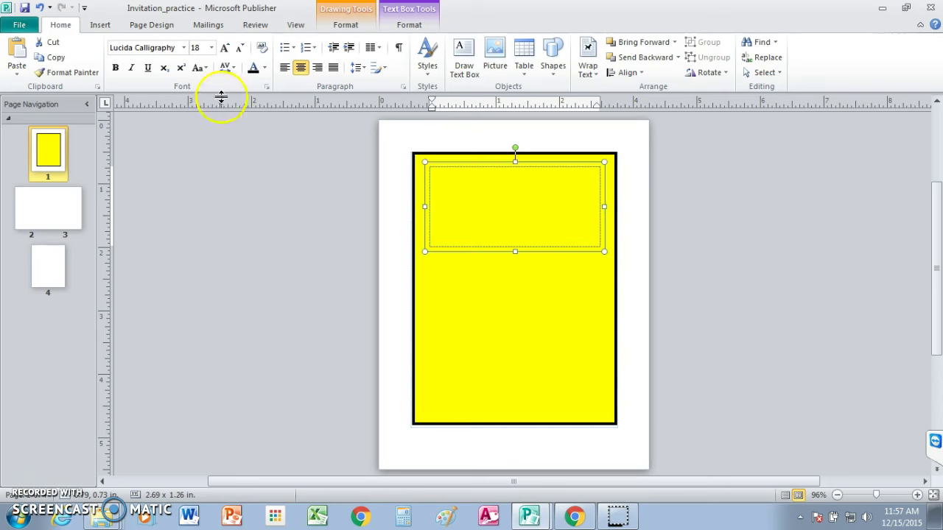
click(115, 67)
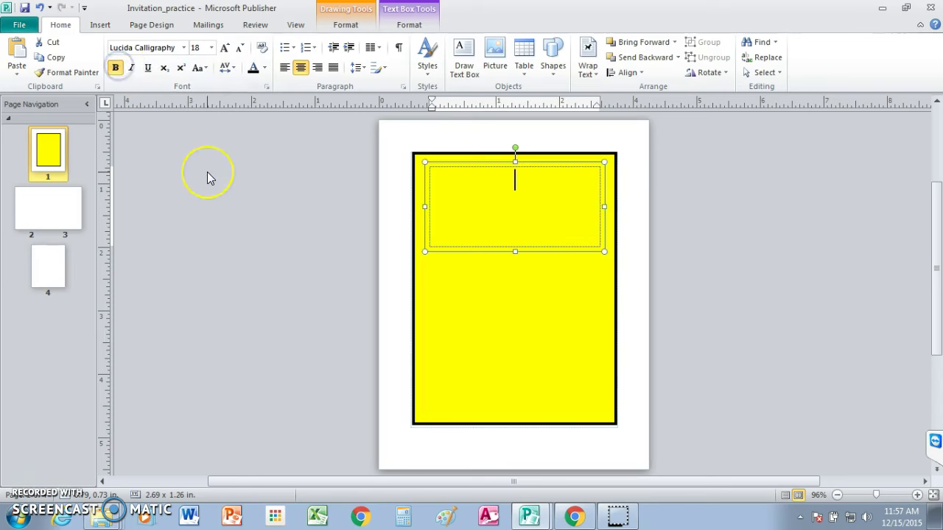
Enter "Pamlico County Middle School" in the text box and shorten the box to about 0.94 inches high
text(Pamlico County )
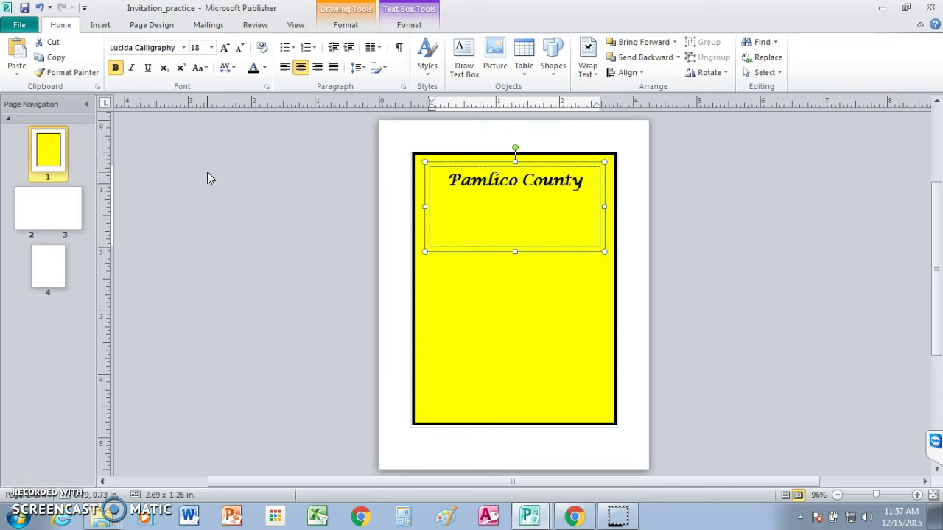
text(Middle)
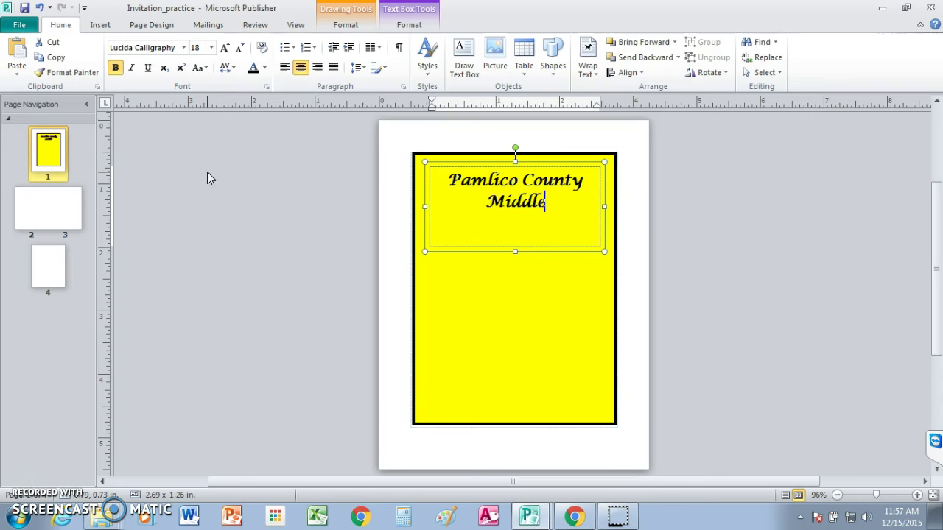
text( Sch)
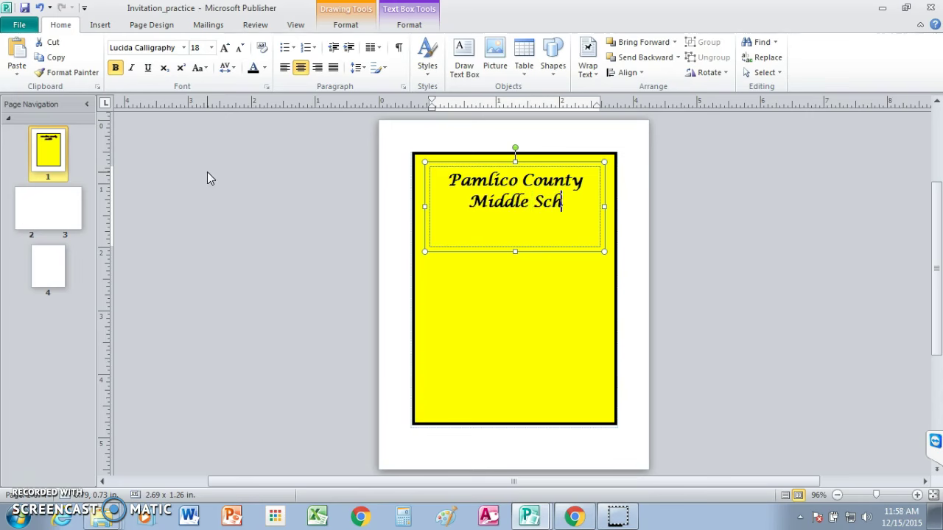
text(ool)
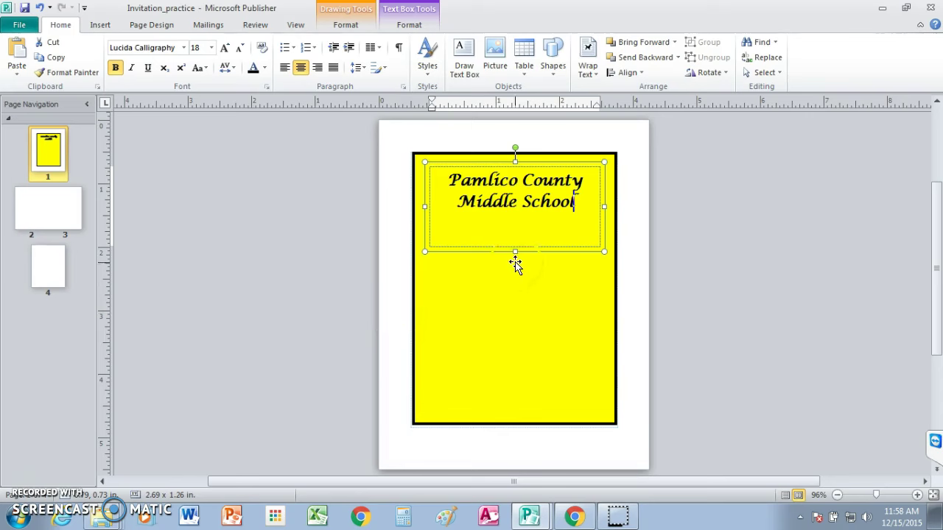
drag(514, 251, 516, 231)
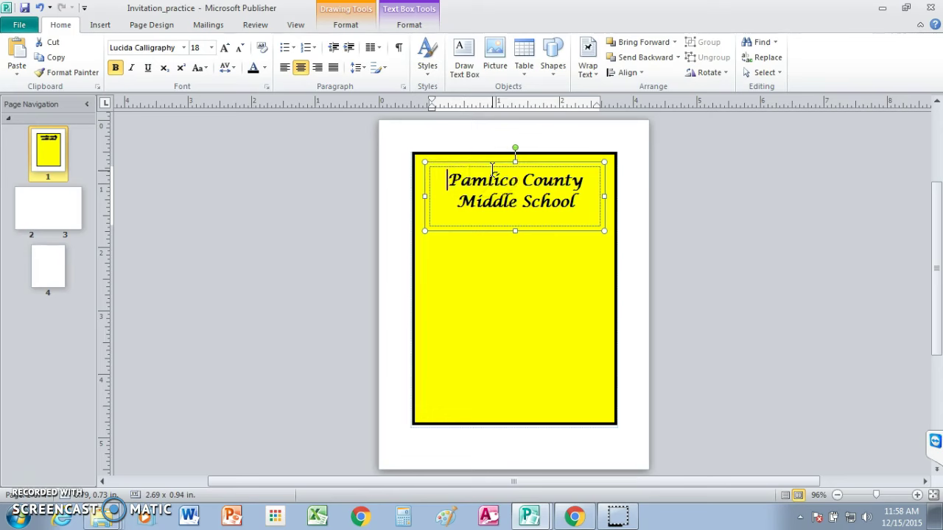
click(492, 163)
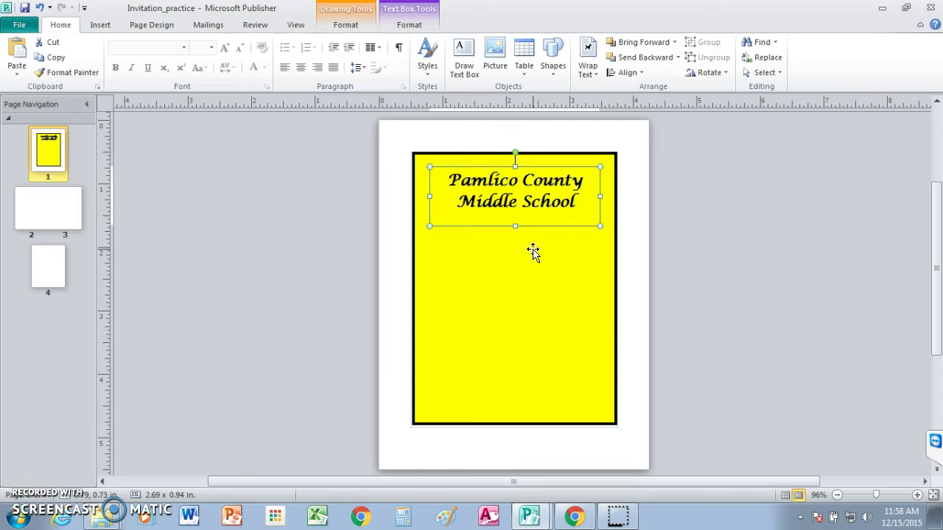
click(524, 277)
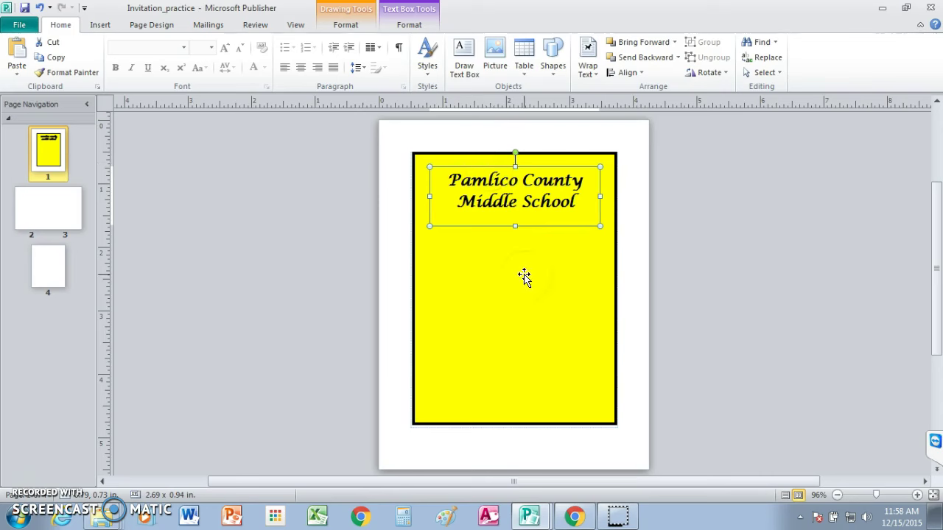
click(502, 382)
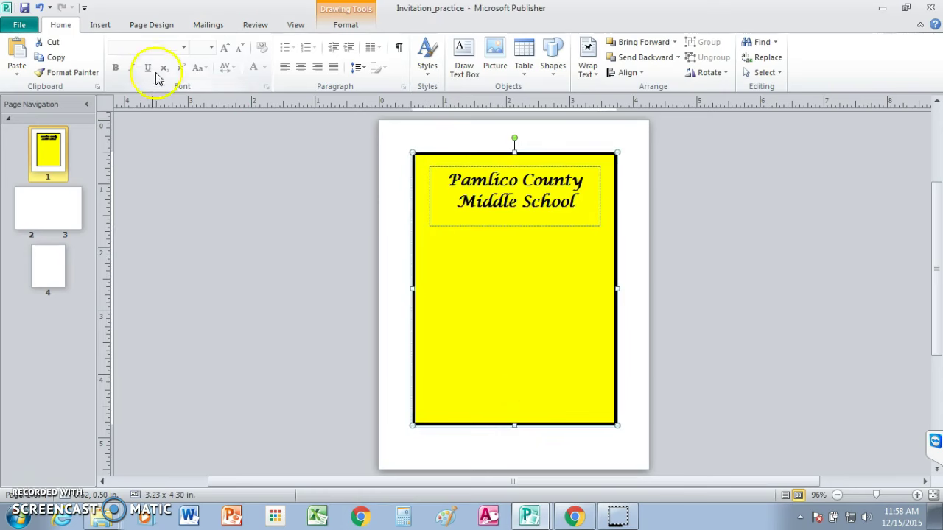
Draw a text box about 2.57 by 0.41 inches near the rectangle's lower edge and set its font to Lucida Calligraphy
click(99, 26)
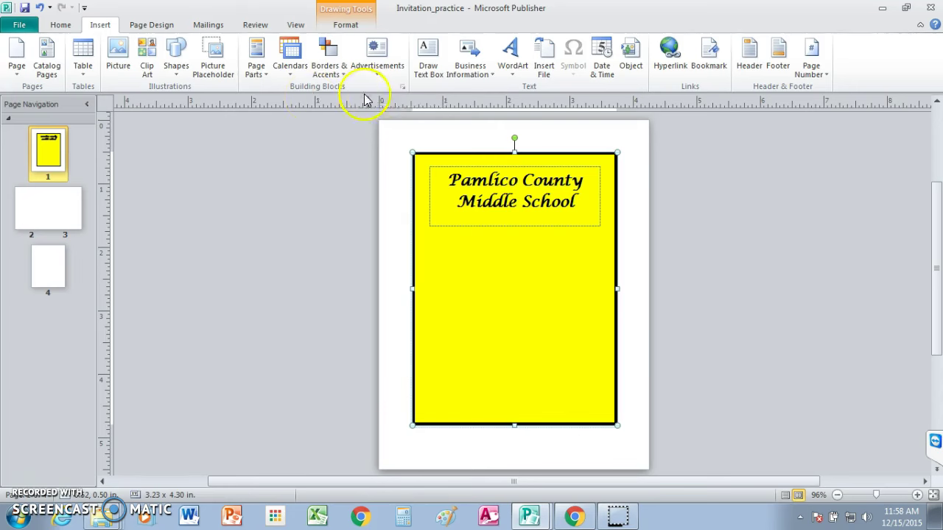
click(427, 61)
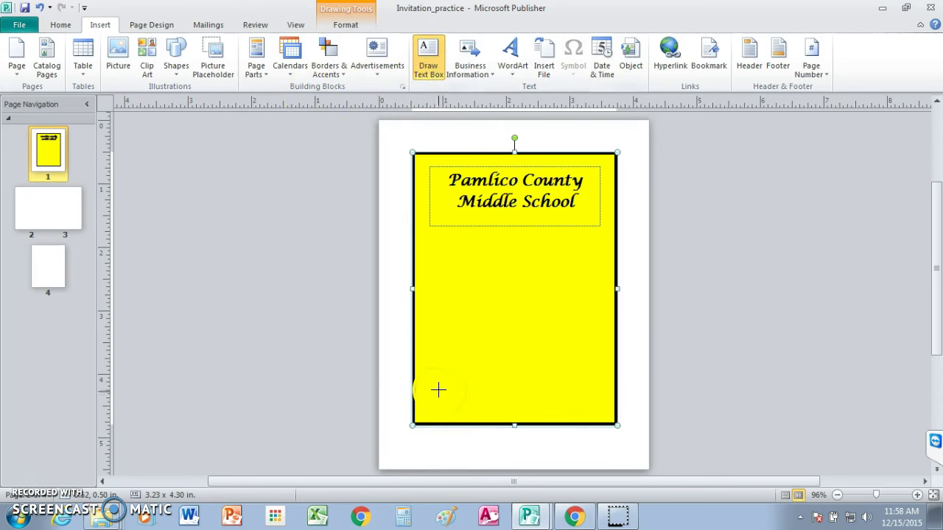
mouse_move(434, 382)
mouse_down()
mouse_move(440, 397)
mouse_move(502, 409)
mouse_move(598, 407)
mouse_up()
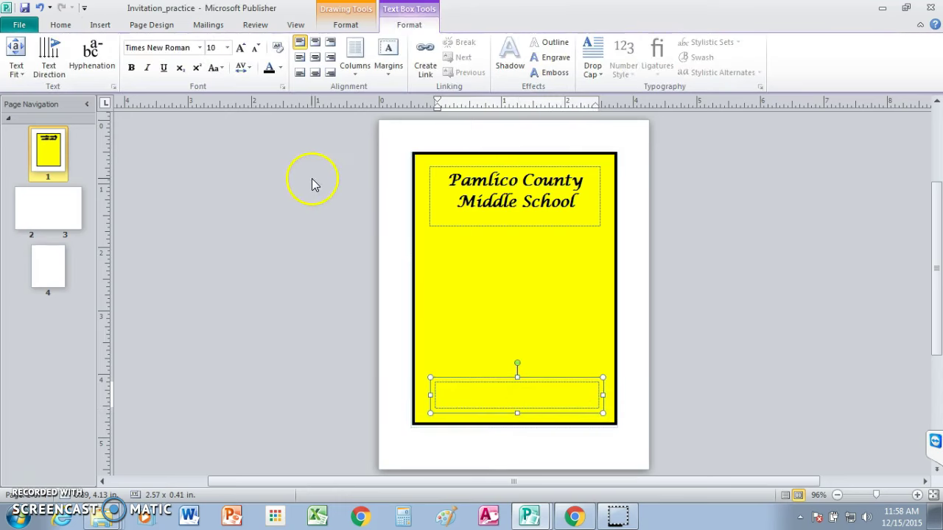
click(200, 47)
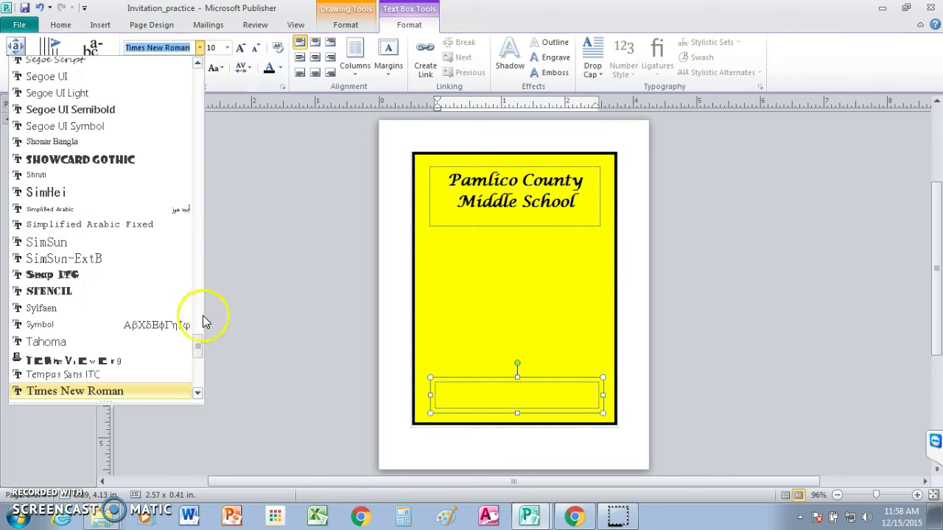
drag(198, 347, 185, 248)
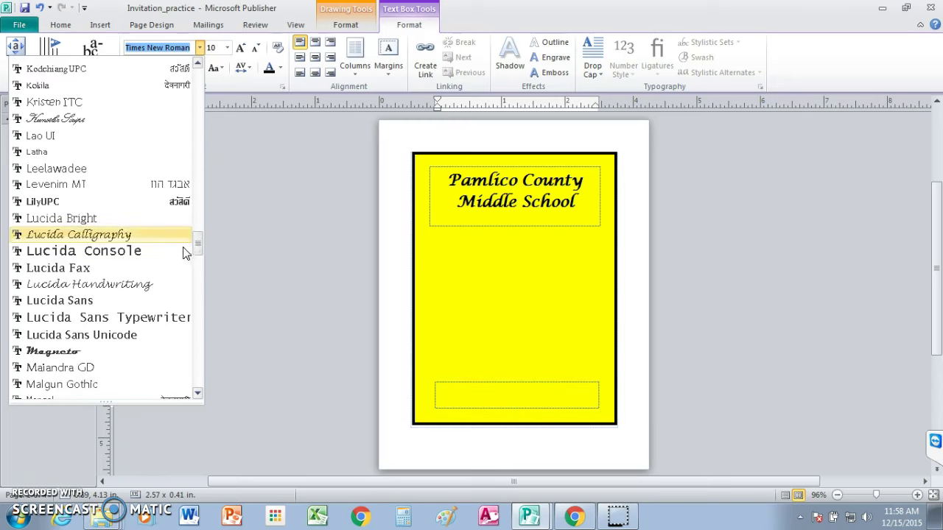
click(107, 235)
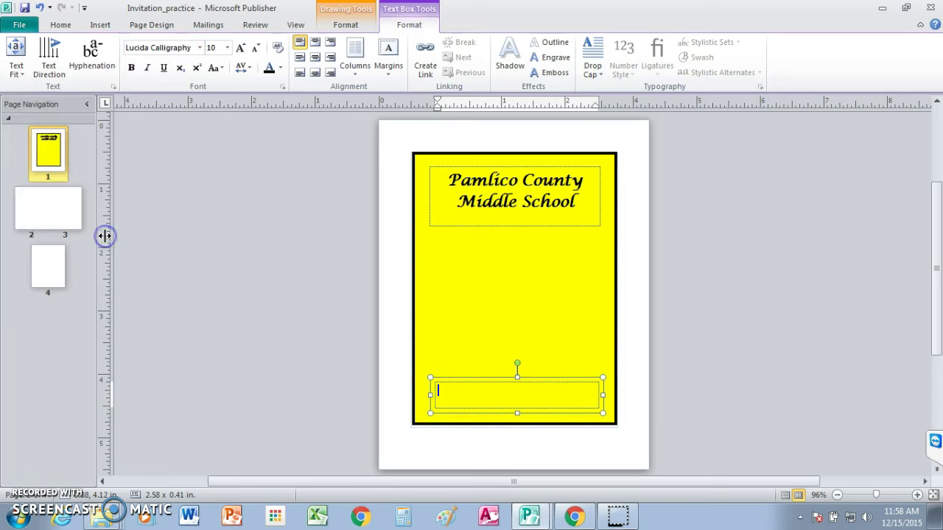
Center the text in the empty lower text box and set its font size to 16
click(60, 24)
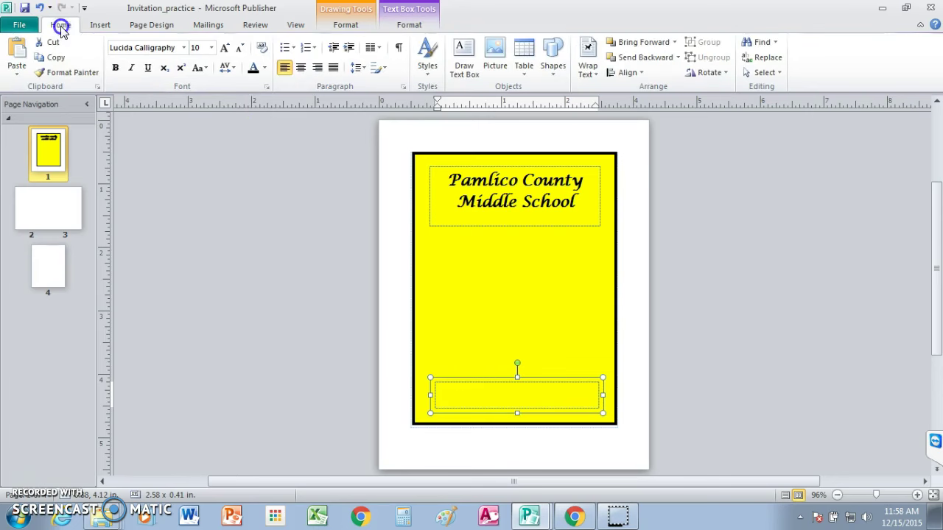
click(302, 68)
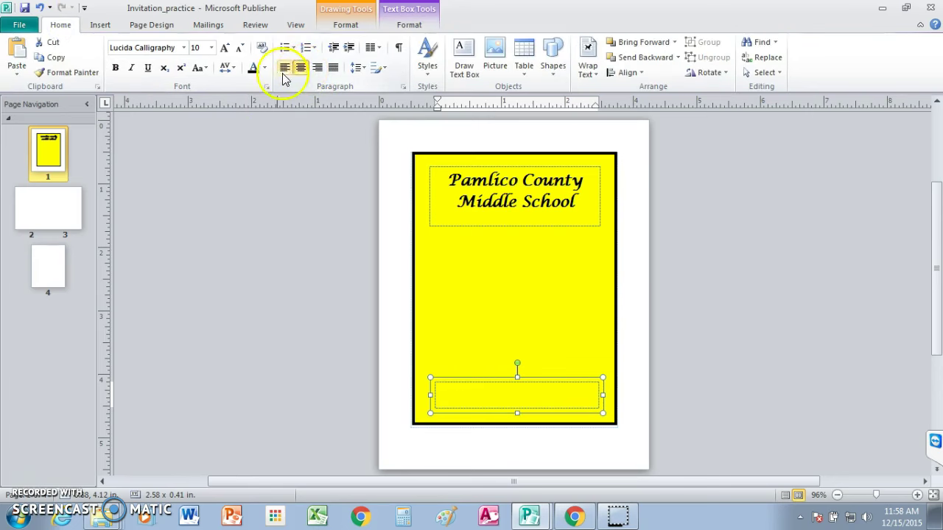
click(211, 47)
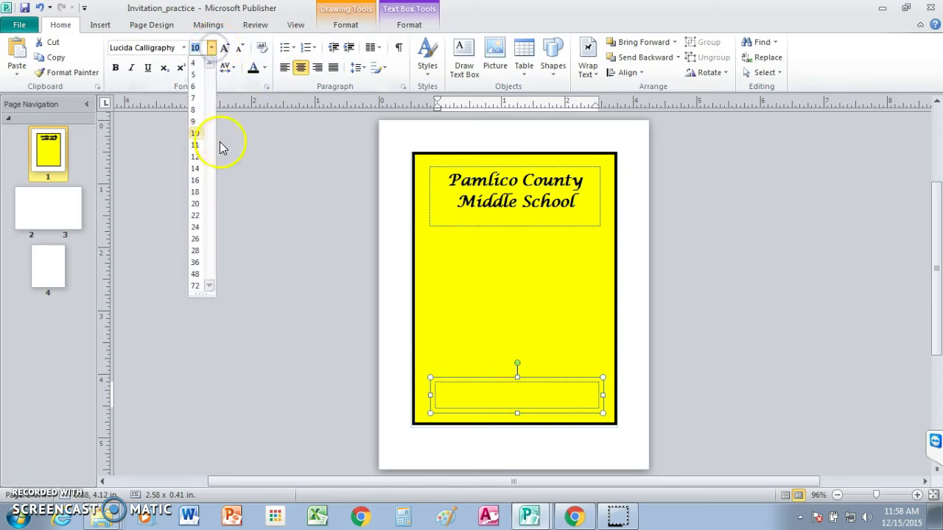
click(195, 181)
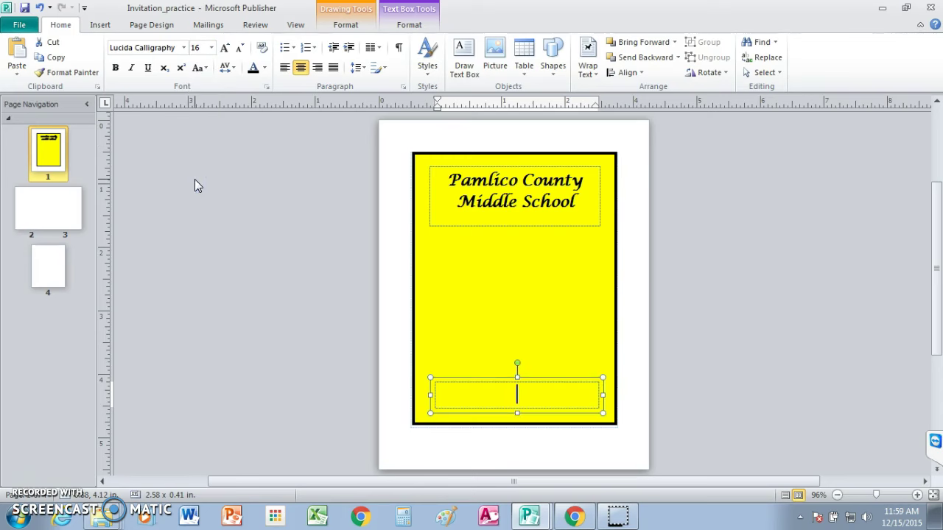
Enter "Class of 2016" in the lower text box and make the text bold
text(Class of 2016)
click(205, 218)
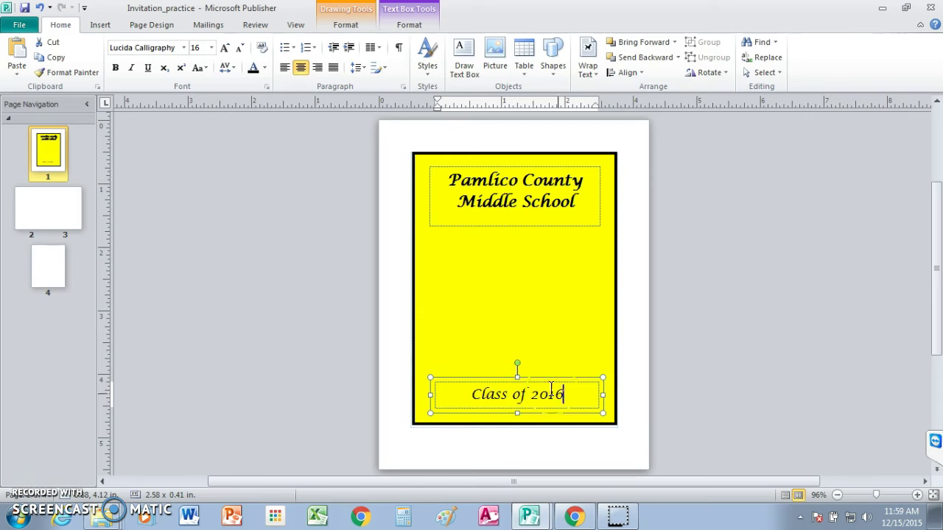
drag(566, 395, 471, 398)
click(115, 68)
click(191, 165)
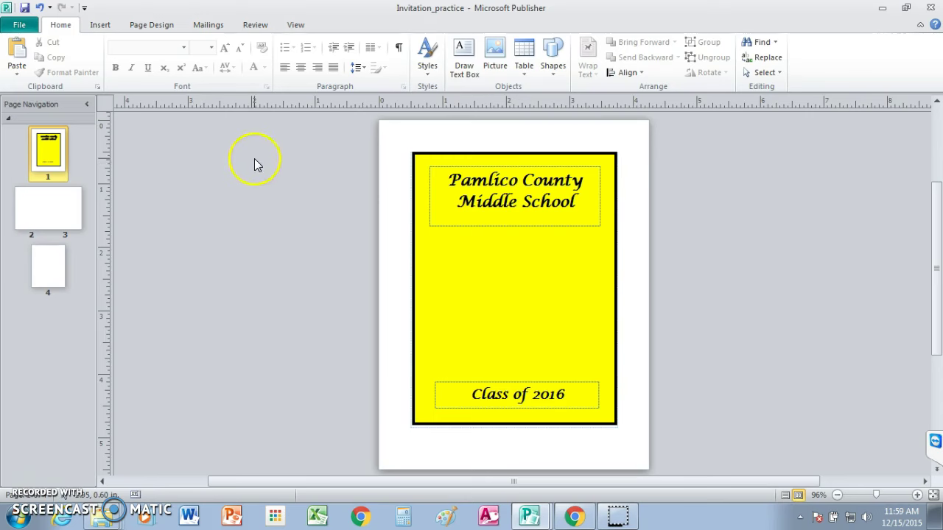
Draw a circle about 2 inches across between the two text boxes and give it the white-filled shape style with a black outline
click(100, 25)
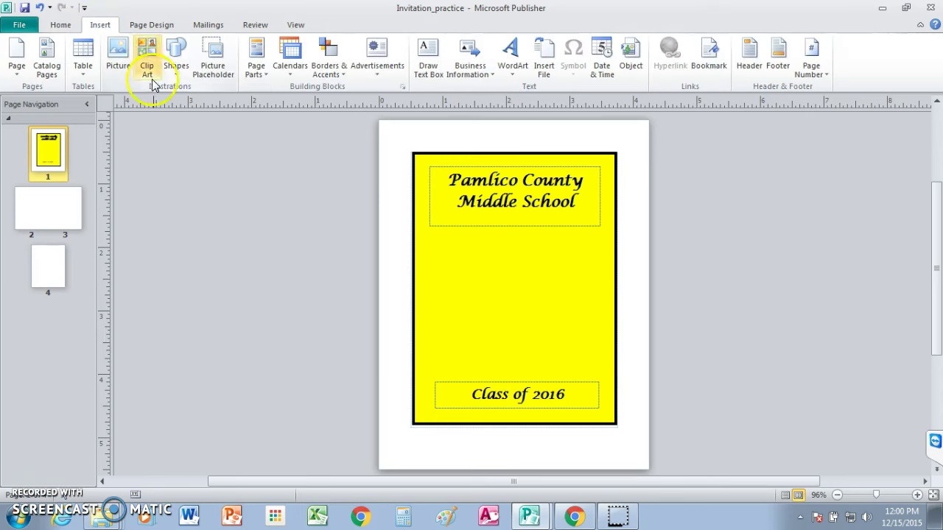
click(172, 70)
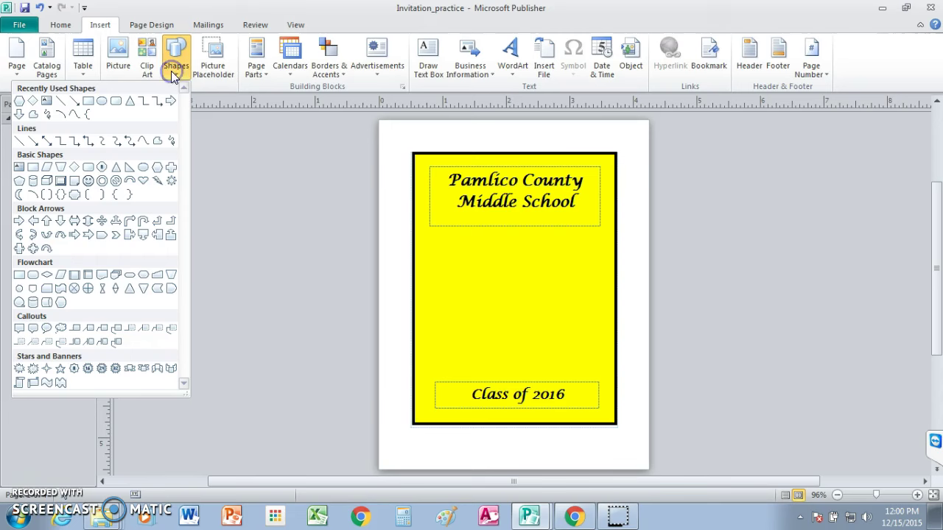
click(142, 169)
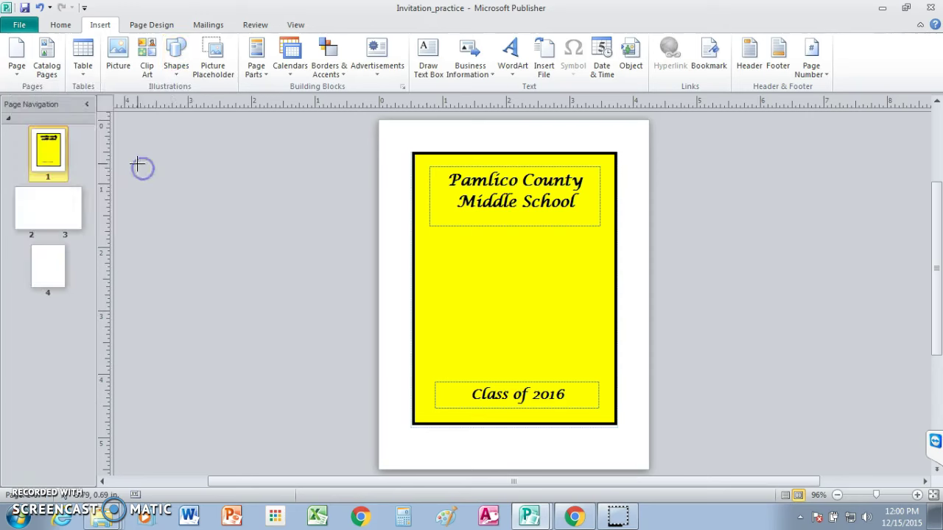
click(451, 242)
mouse_move(451, 242)
mouse_down()
mouse_move(465, 326)
mouse_move(500, 362)
mouse_move(533, 370)
mouse_up()
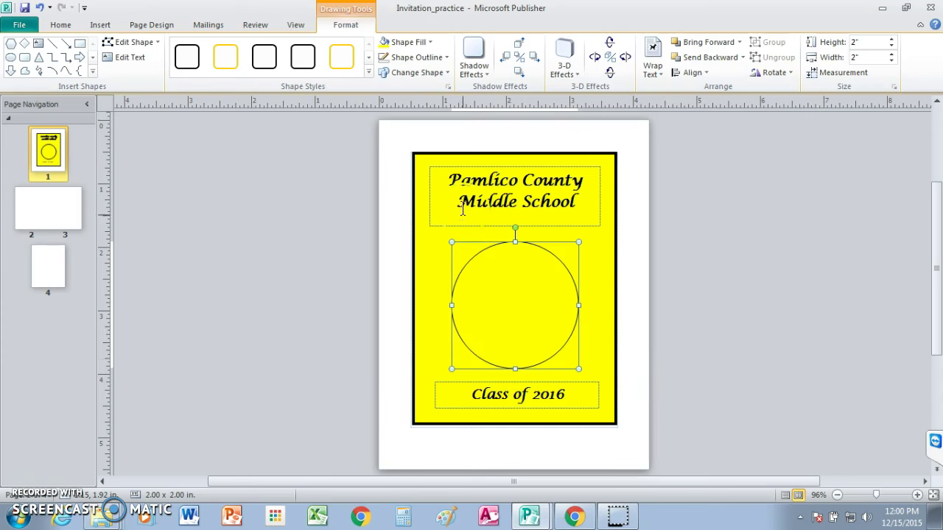
click(186, 59)
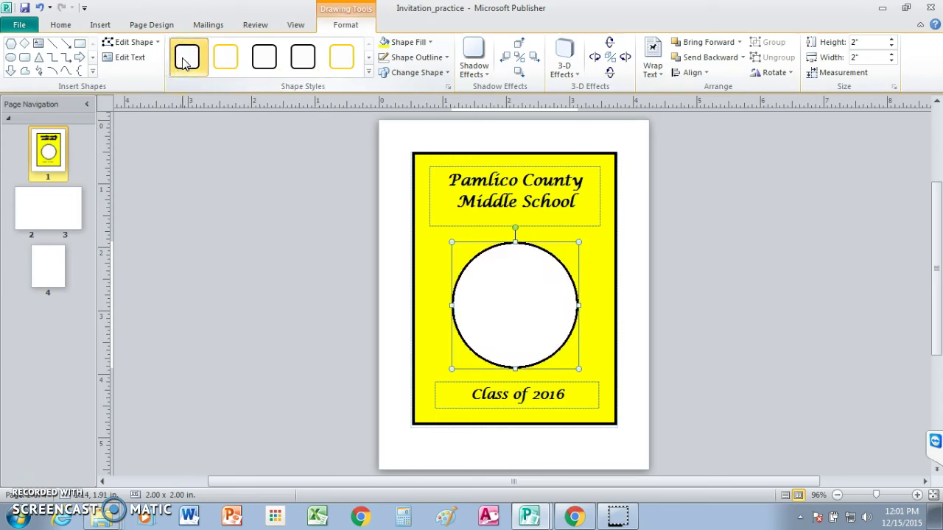
click(627, 277)
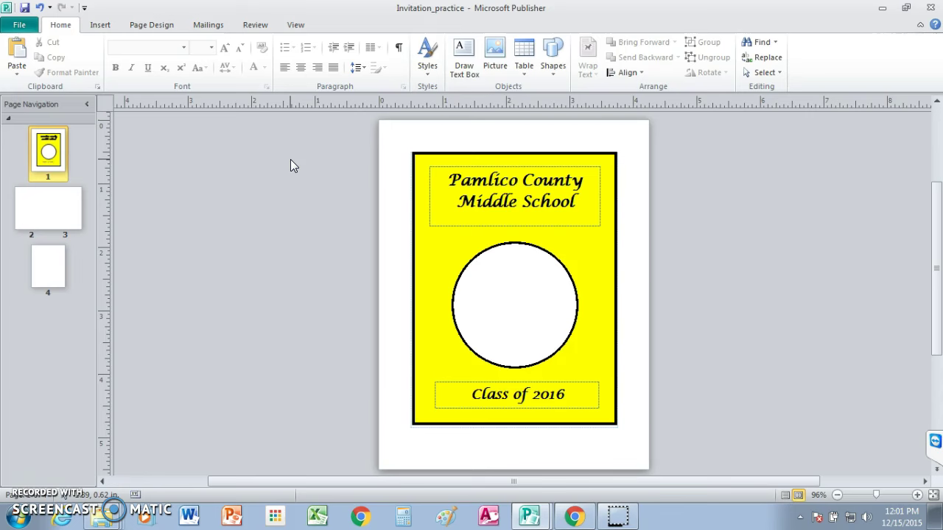
Insert the cane_logo picture and shrink it to sit centered inside the white circle
click(101, 28)
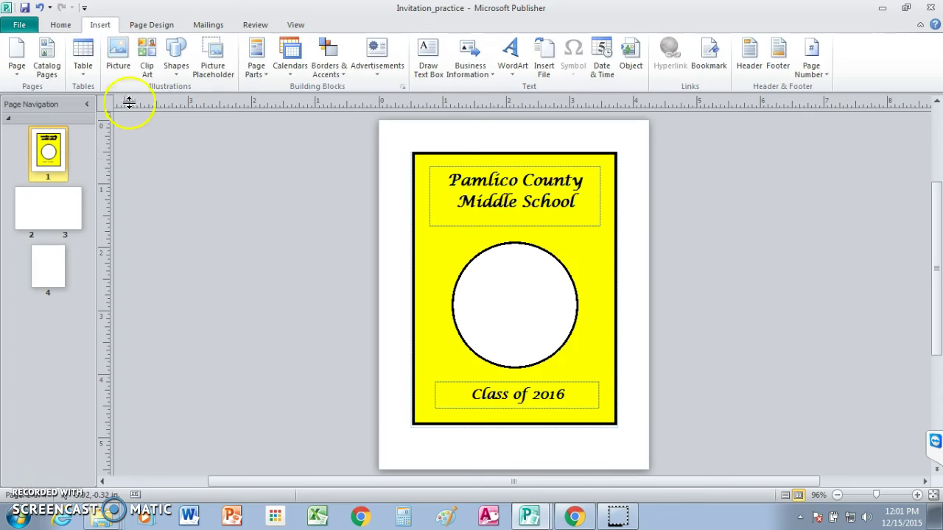
click(119, 58)
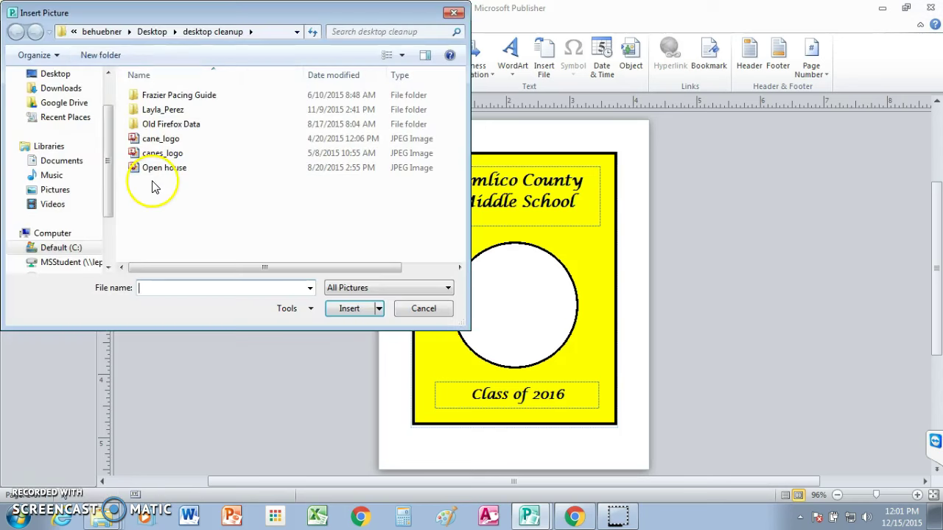
double_click(155, 140)
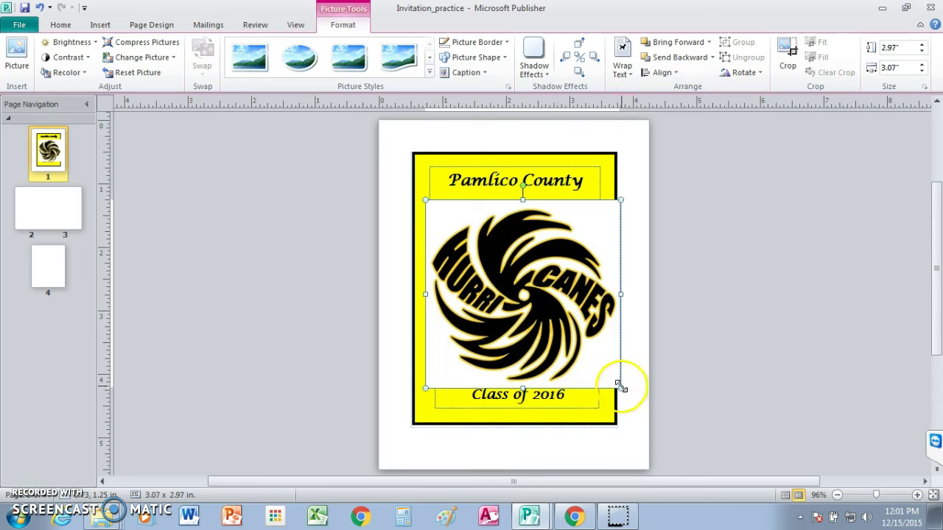
drag(620, 386, 521, 308)
click(677, 347)
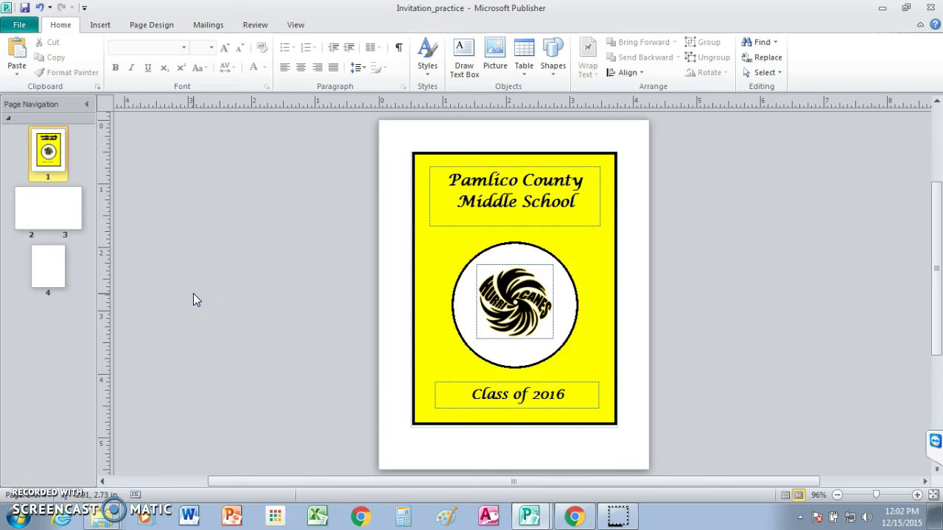
Give the "Pamlico County Middle School" text box a 1½ pt outline
click(417, 246)
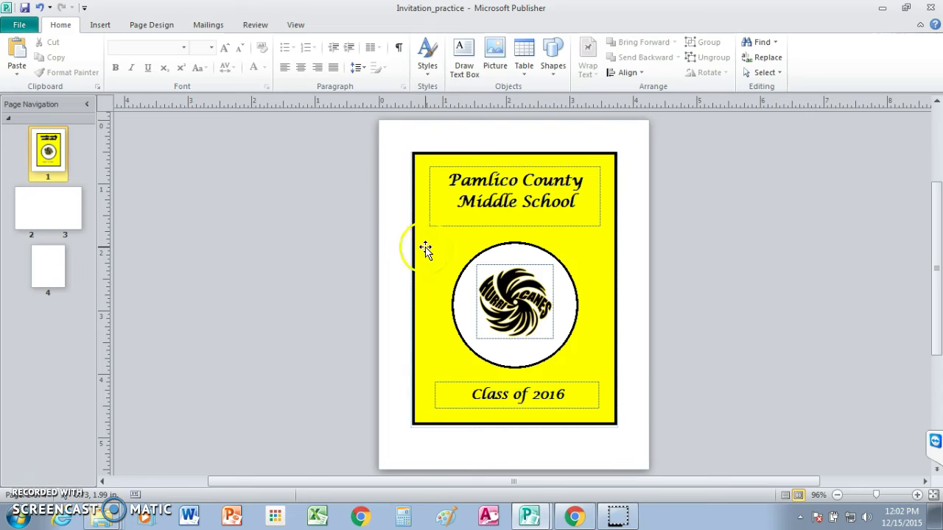
click(554, 227)
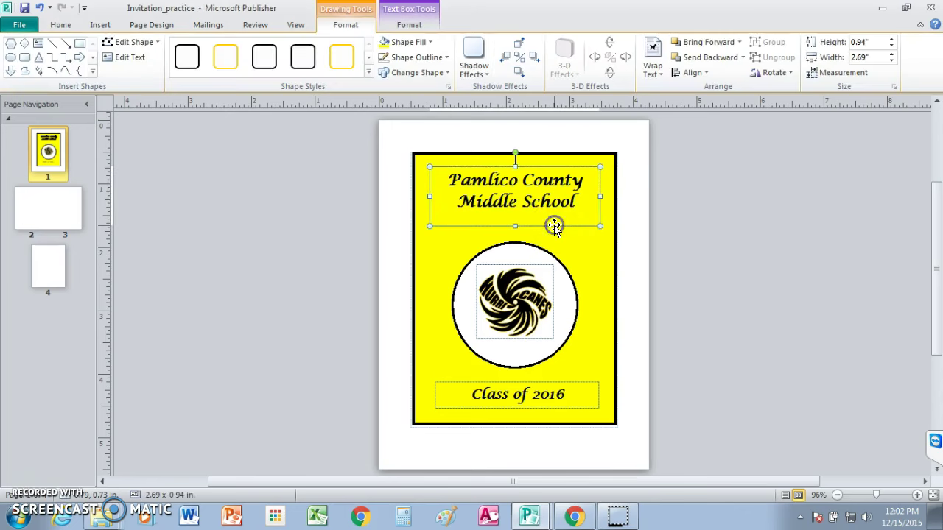
click(446, 58)
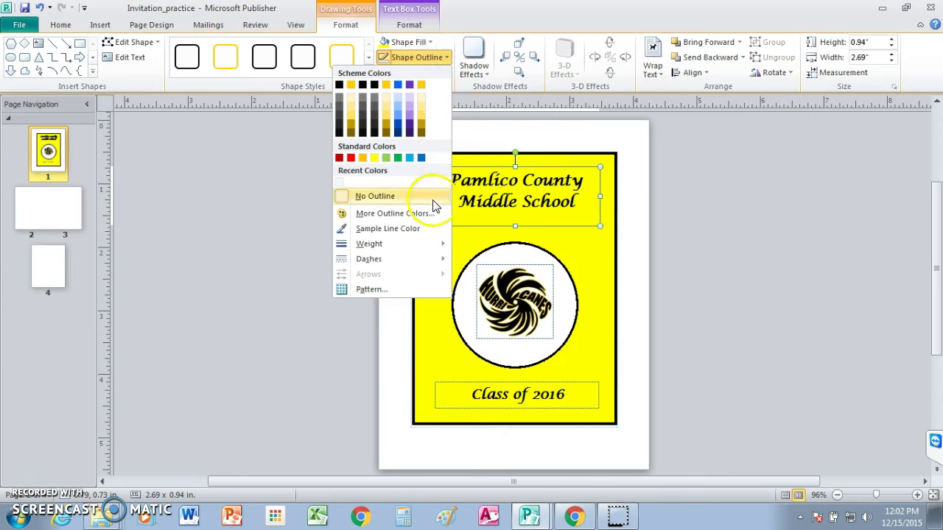
mouse_move(434, 252)
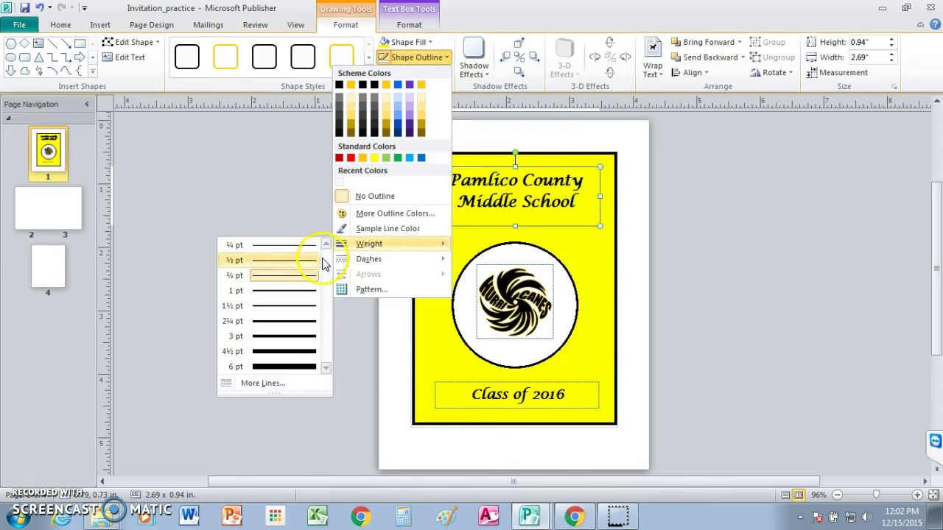
click(294, 306)
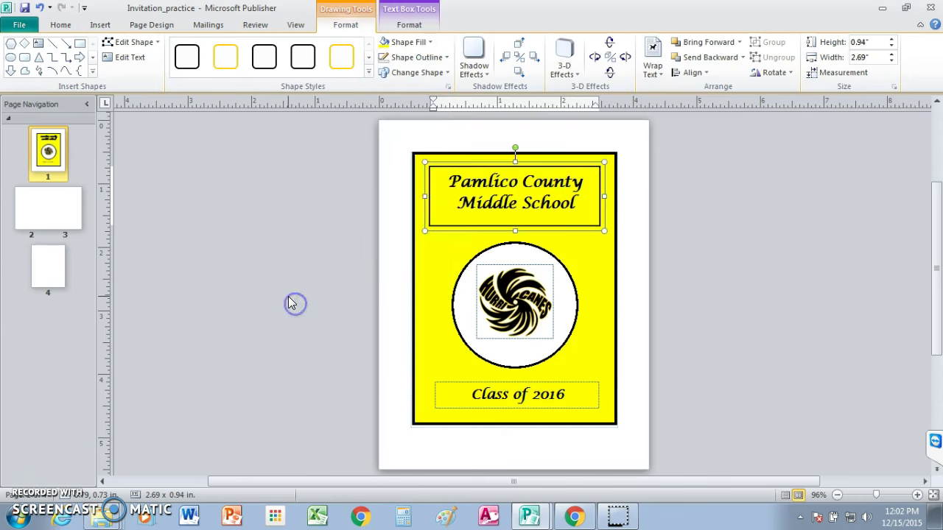
Give the "Class of 2016" text box a 1½ pt outline
click(529, 380)
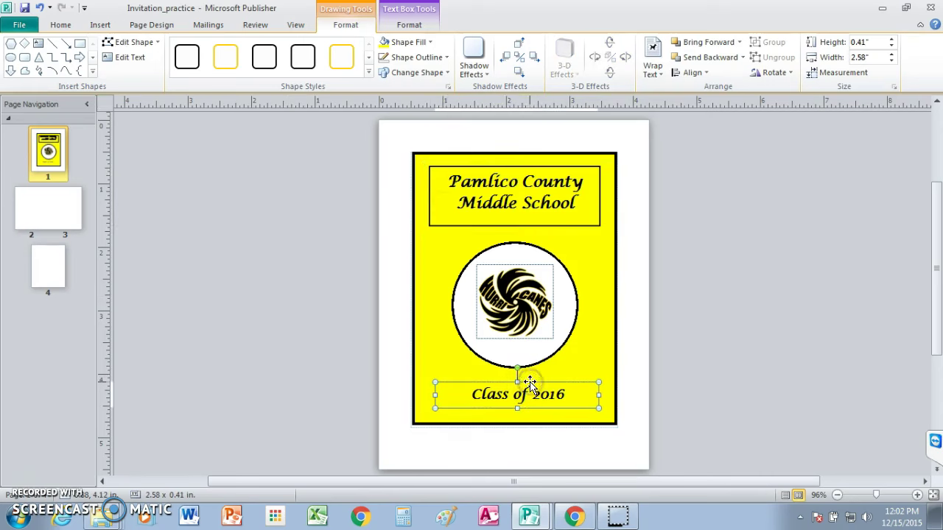
click(443, 57)
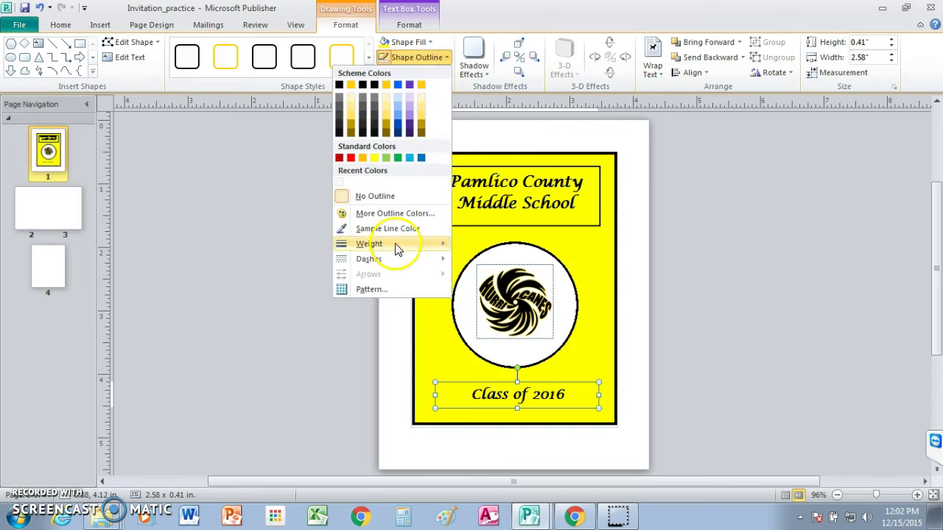
mouse_move(394, 249)
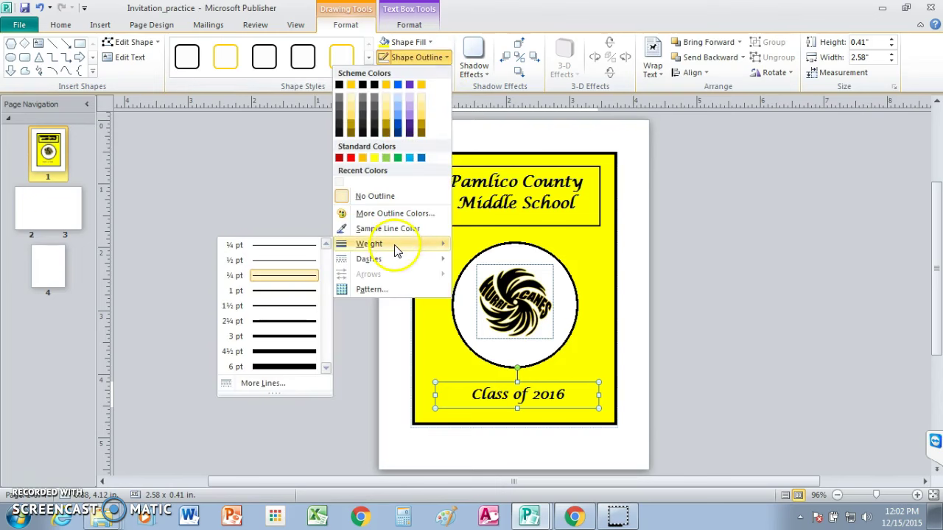
click(297, 306)
click(645, 293)
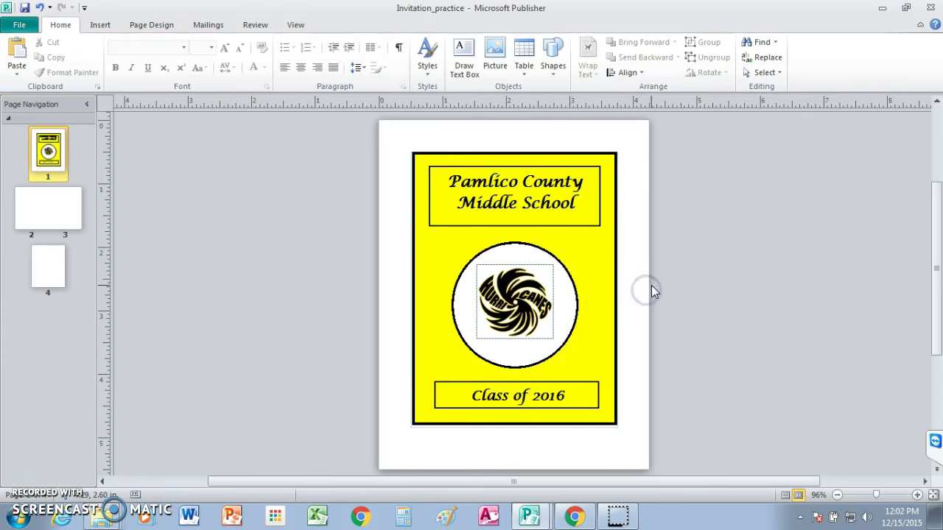